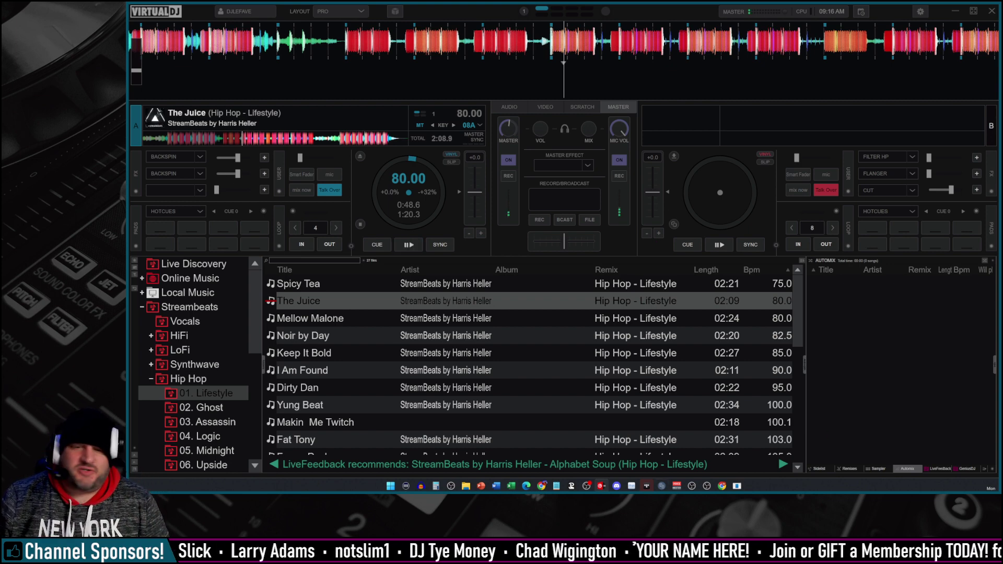
Step: In the online manual, highlight the 20% volume and 1000ms fade in the mic_talkover example
{"action": "left_click", "coordinate": [541, 486]}
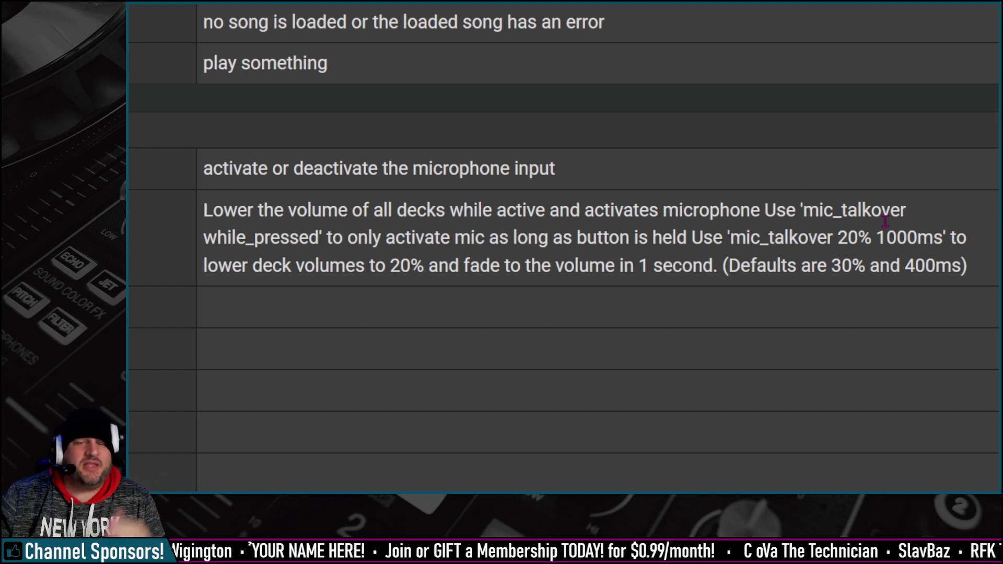
{"action": "scroll", "coordinate": [882, 225], "scroll_direction": "right", "scroll_amount": 1}
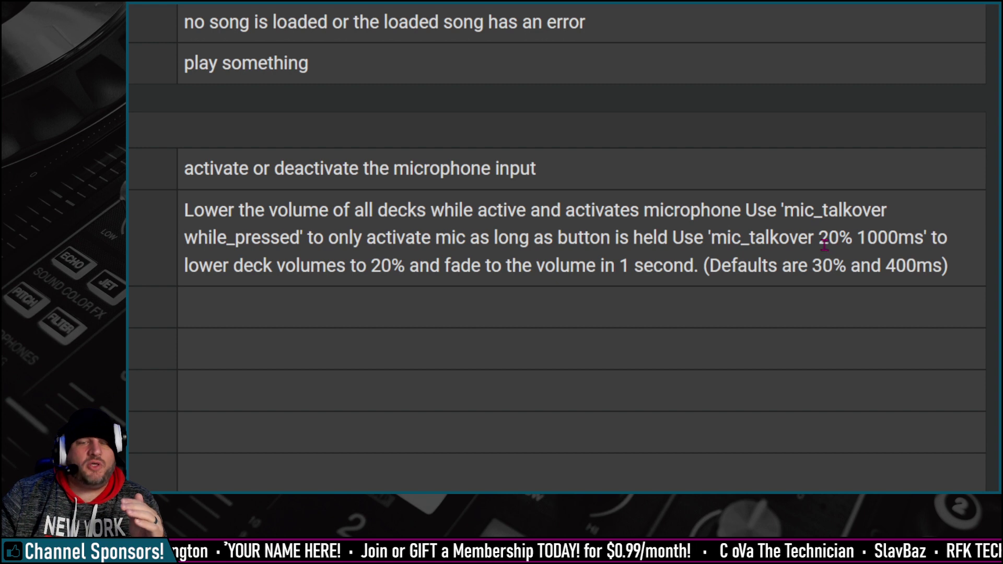
{"action": "left_click_drag", "start_coordinate": [819, 241], "coordinate": [838, 242]}
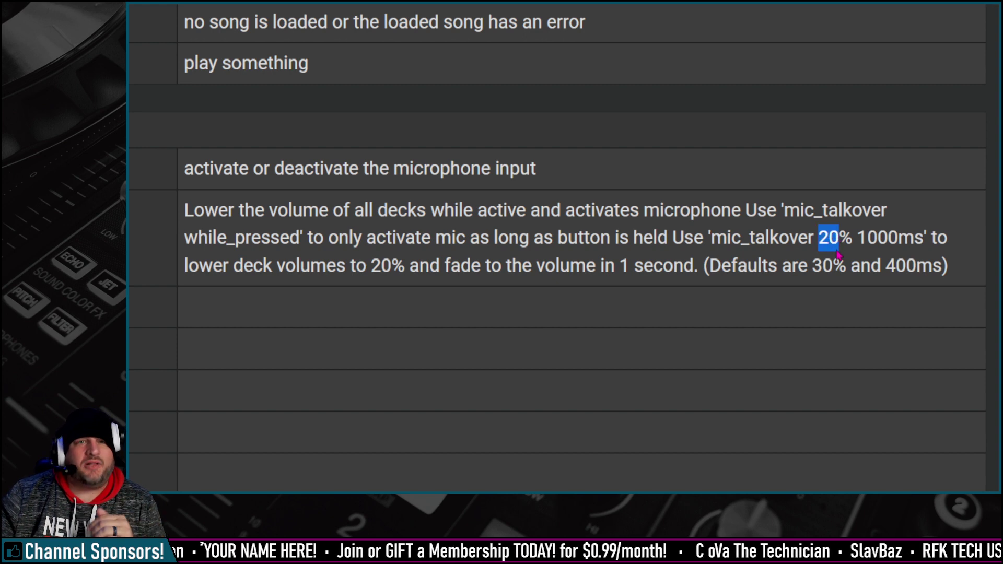
{"action": "left_click_drag", "start_coordinate": [857, 238], "coordinate": [886, 239]}
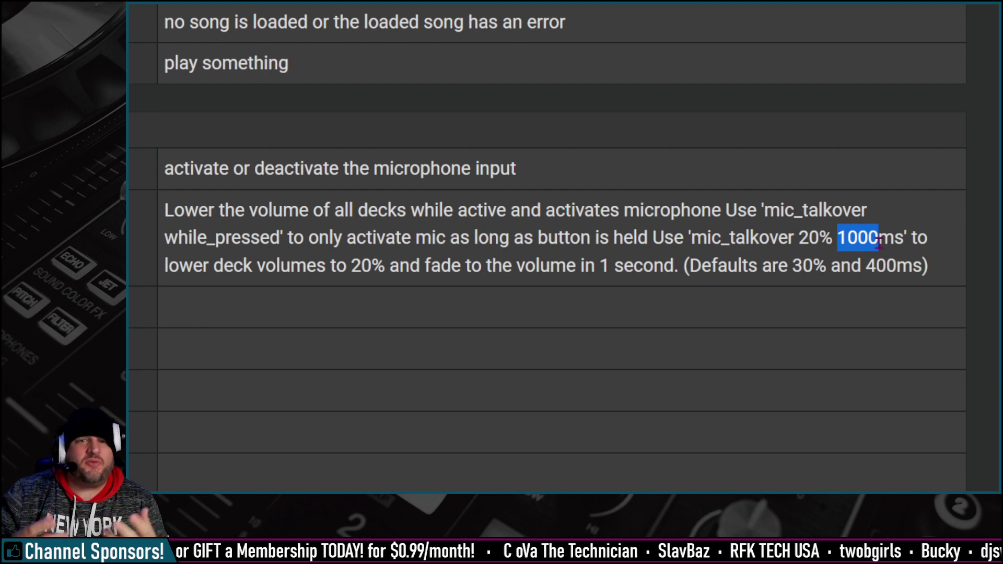
{"action": "left_click_drag", "start_coordinate": [879, 240], "coordinate": [872, 237]}
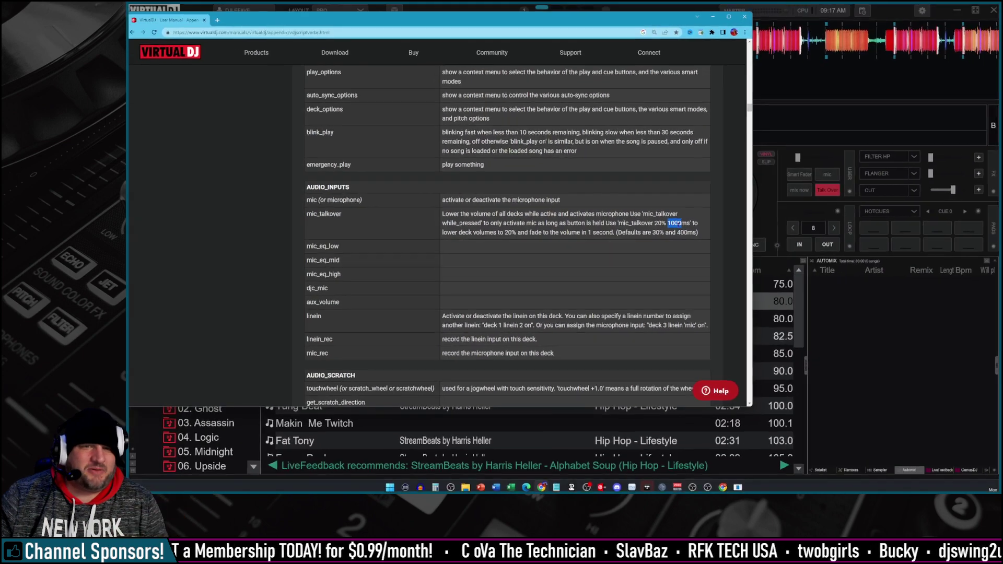
{"action": "left_click_drag", "start_coordinate": [679, 223], "coordinate": [682, 223]}
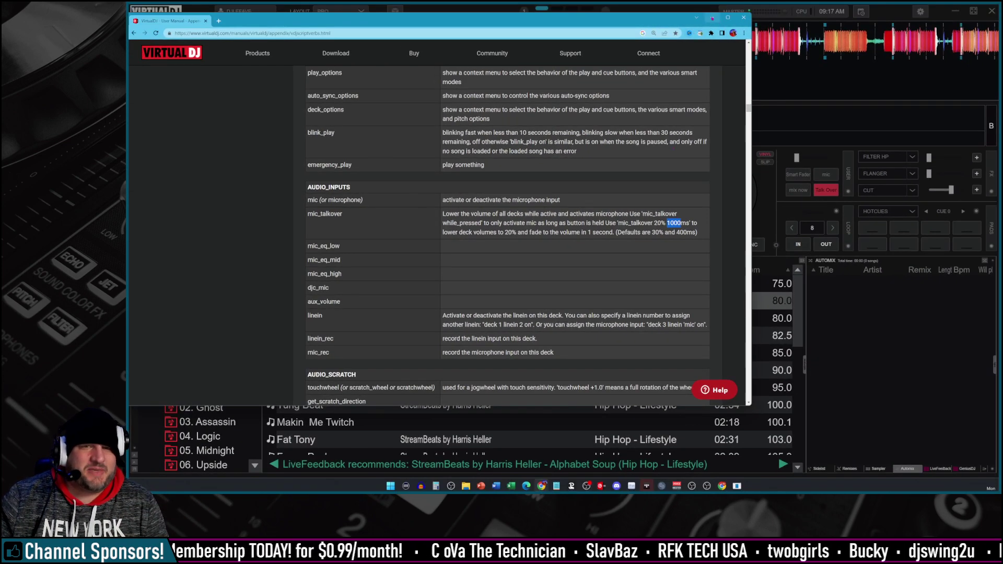
Step: Minimize the browser's VirtualDJ manual to bring the VirtualDJ decks back
{"action": "left_click", "coordinate": [711, 18]}
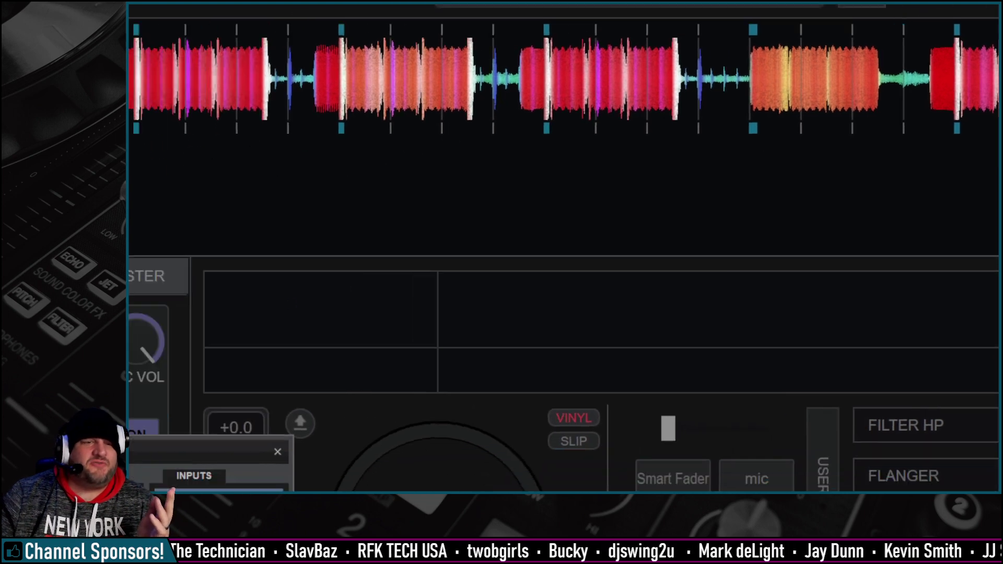
Step: Open VirtualDJ Settings on the Audio page with mic input on 2- ZOOM L-8 Audio (WASAPI)
{"action": "left_click", "coordinate": [878, 31]}
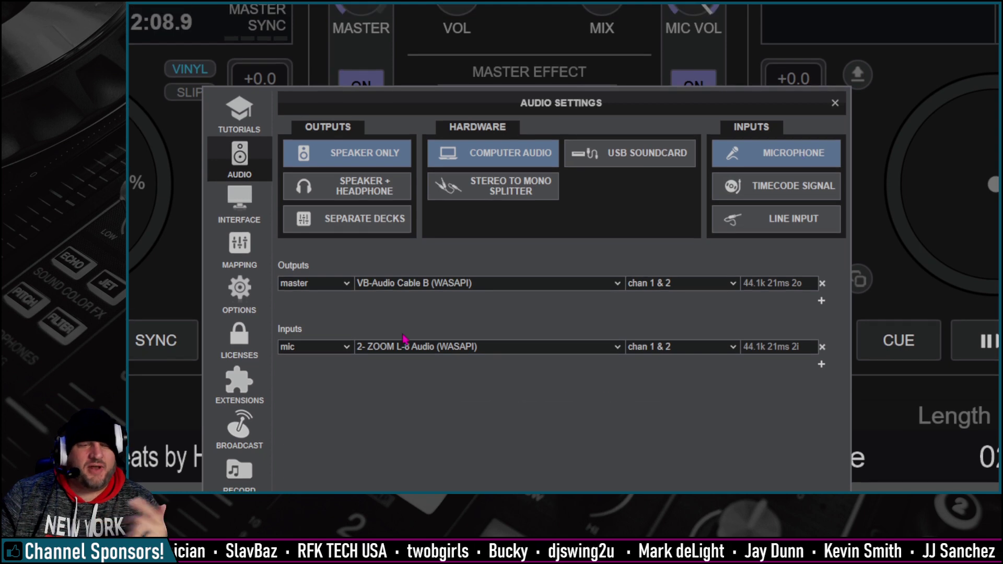
{"action": "mouse_move", "coordinate": [414, 336]}
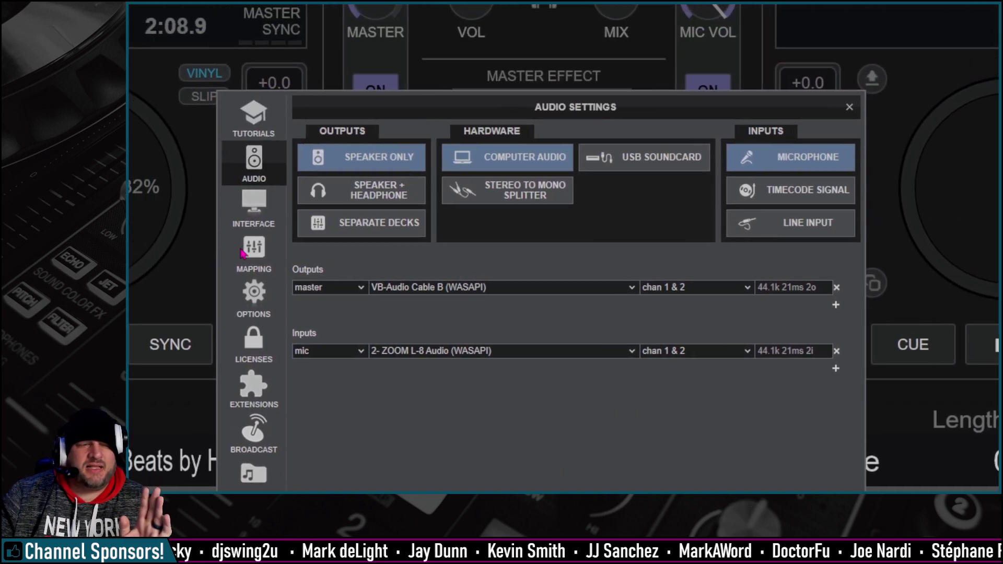
Step: In keyboard Mapping, assign key T the action 'mic_talkover 30% 1000ms'
{"action": "left_click", "coordinate": [255, 252]}
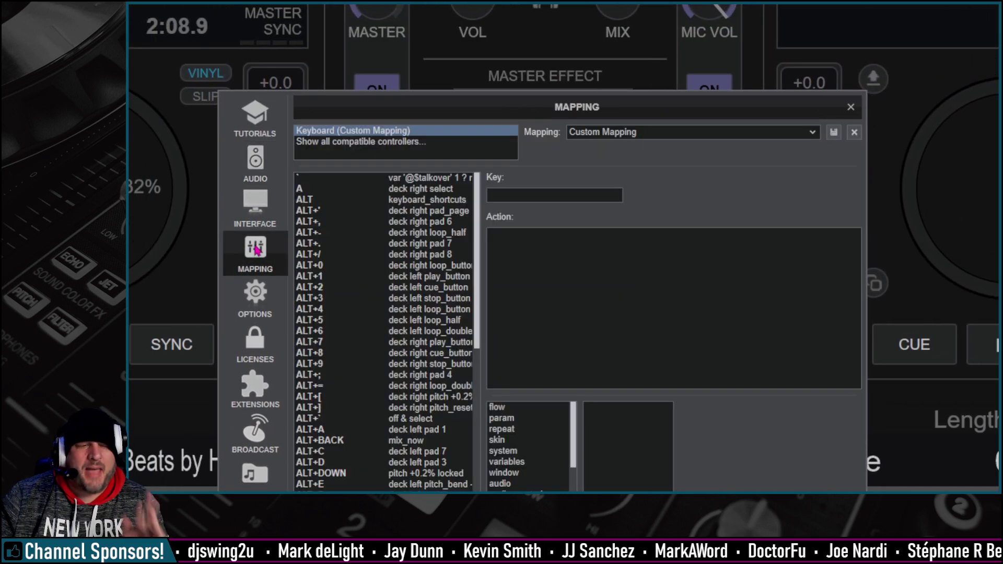
{"action": "left_click", "coordinate": [515, 195]}
{"action": "key", "text": "t"}
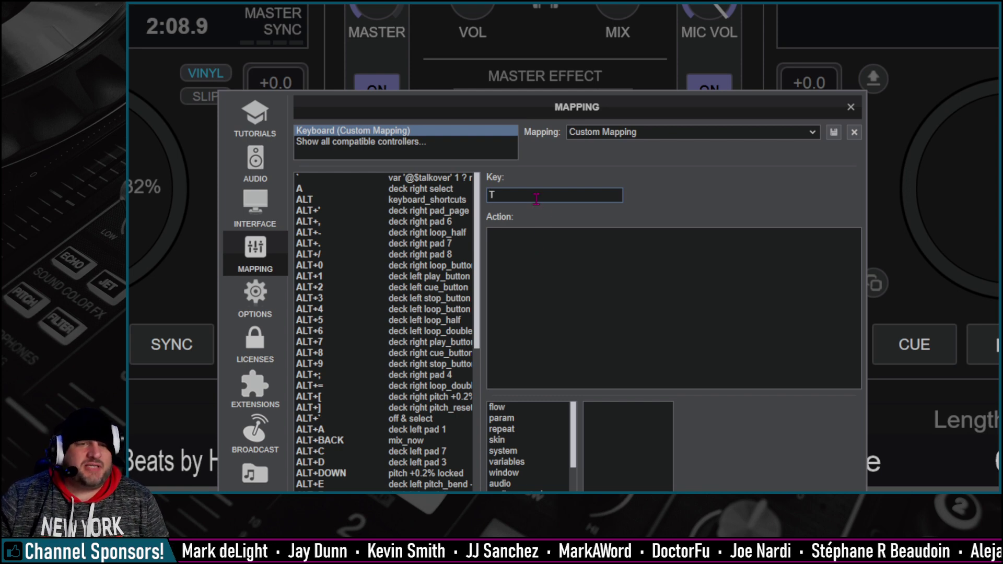
{"action": "left_click", "coordinate": [532, 260]}
{"action": "type", "text": "mic_ta"}
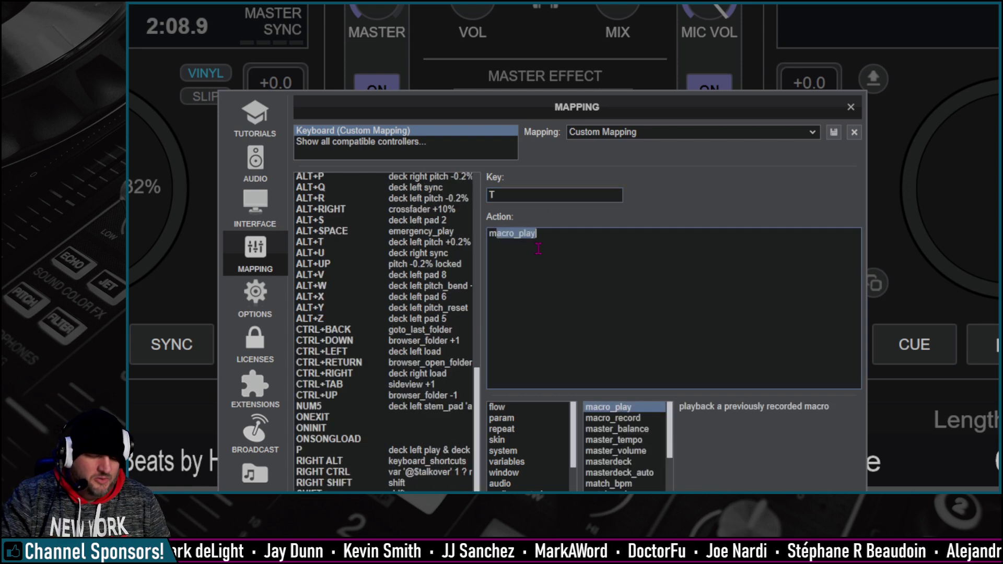
{"action": "type", "text": "lkover"}
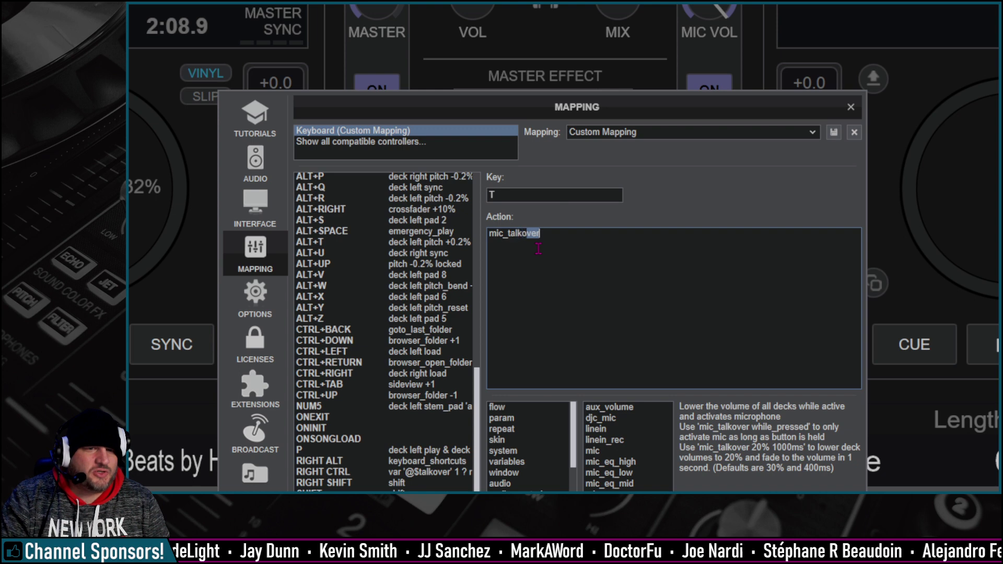
{"action": "type", "text": " 30"}
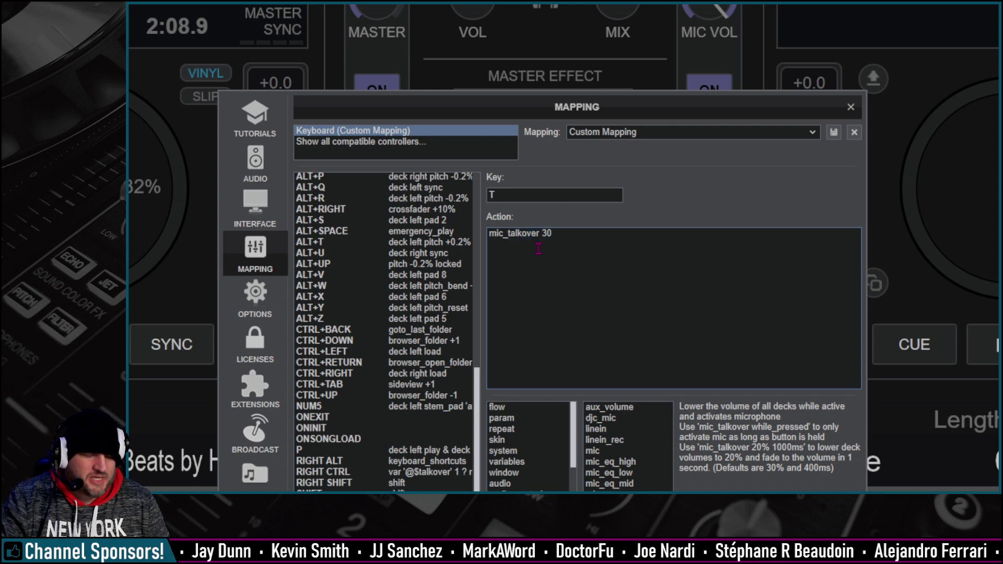
{"action": "type", "text": "% 1"}
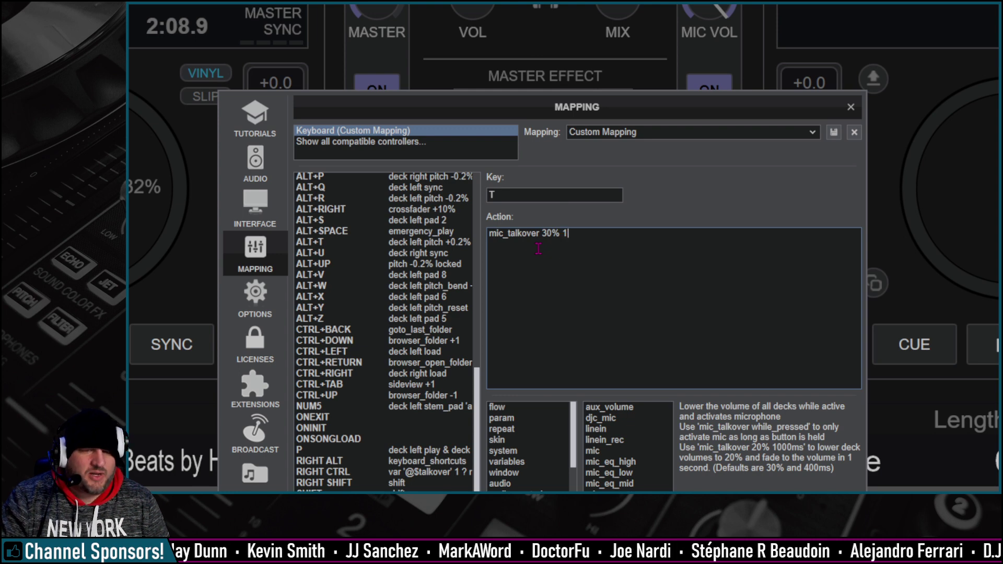
{"action": "type", "text": "000"}
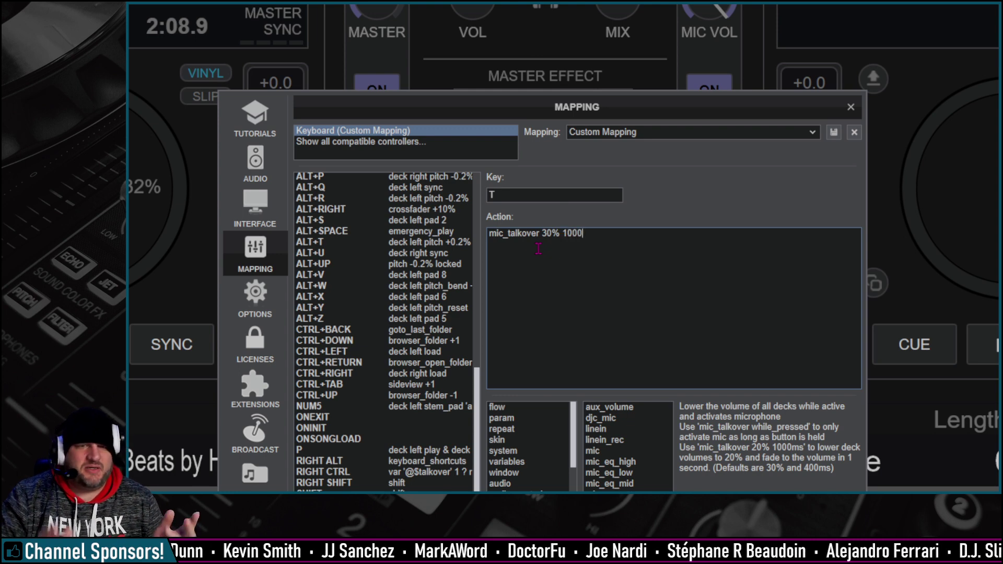
{"action": "type", "text": "ms"}
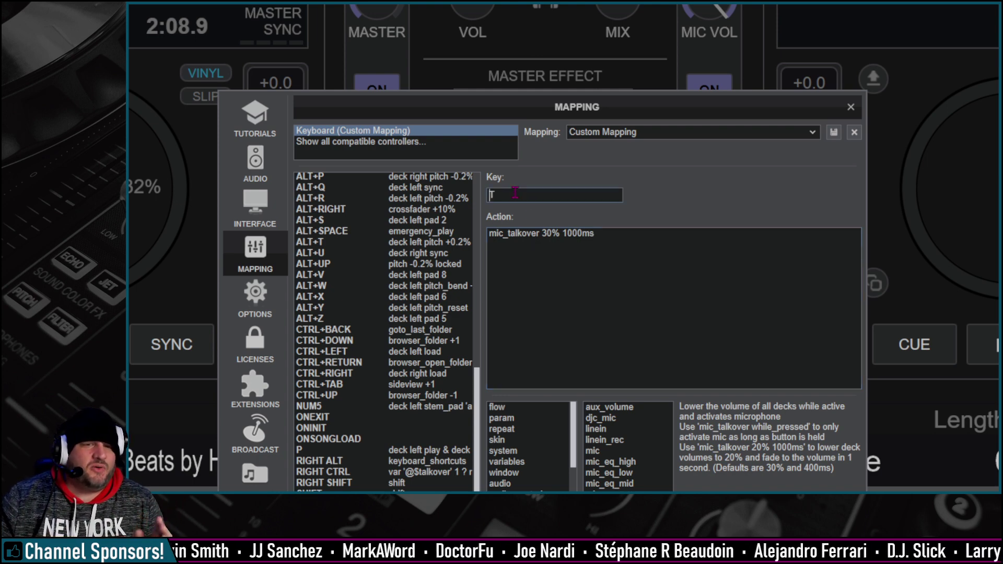
Step: Copy the talkover action to key P, replacing its play action, ending with 'while_pressed'
{"action": "left_click", "coordinate": [833, 132]}
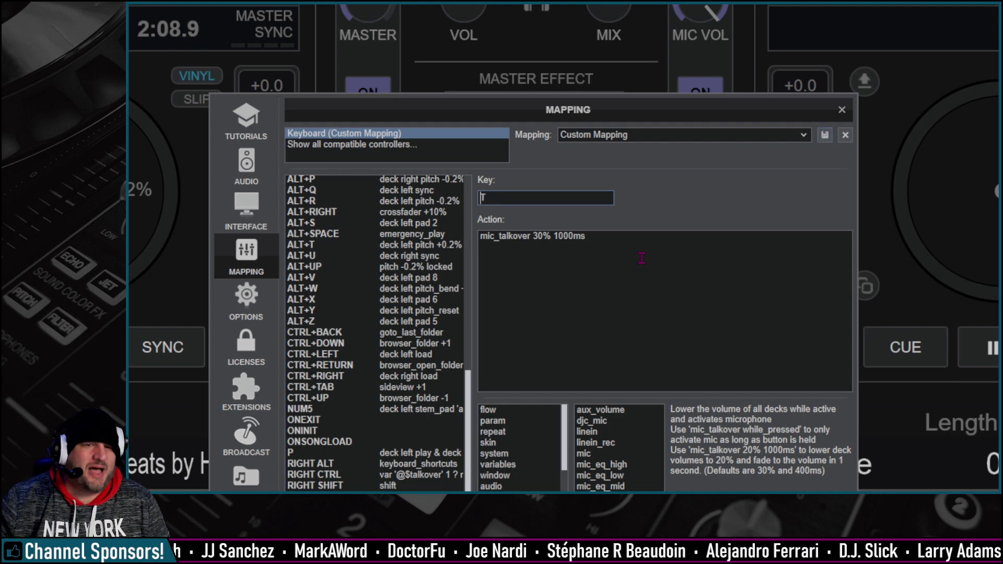
{"action": "left_click_drag", "start_coordinate": [586, 236], "coordinate": [466, 238]}
{"action": "key", "text": "ctrl+c"}
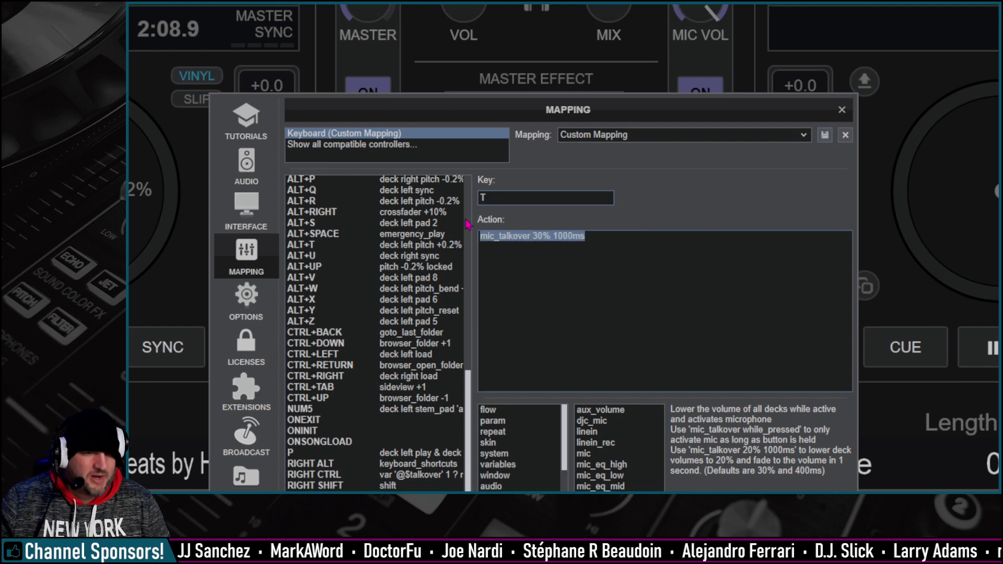
{"action": "left_click", "coordinate": [524, 197]}
{"action": "key", "text": "p"}
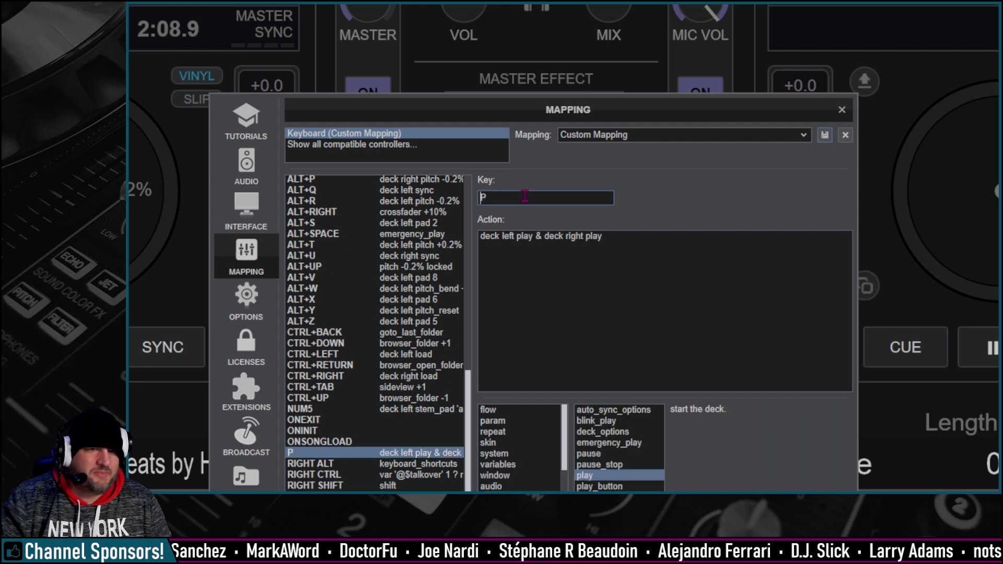
{"action": "left_click_drag", "start_coordinate": [623, 235], "coordinate": [381, 244]}
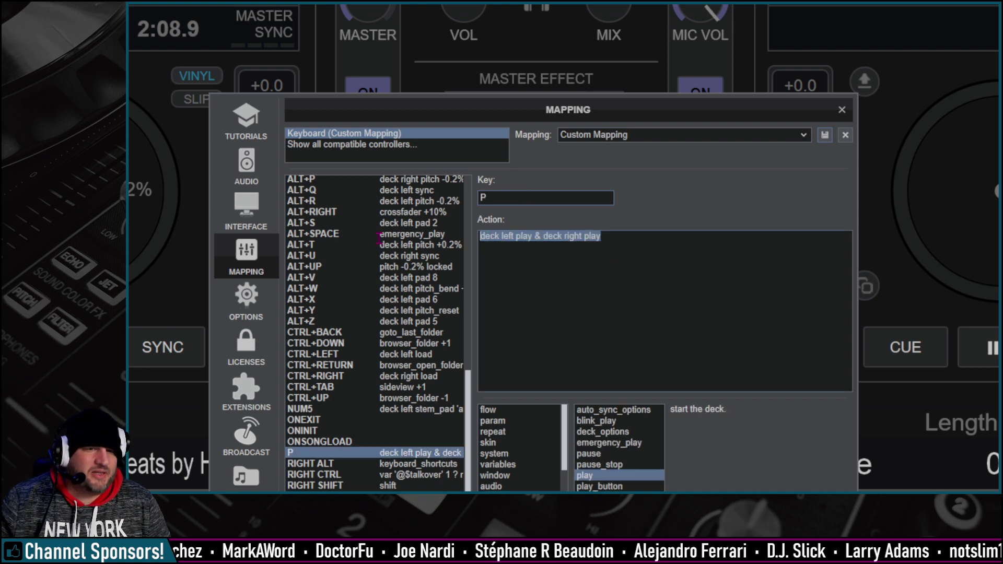
{"action": "key", "text": "ctrl+v"}
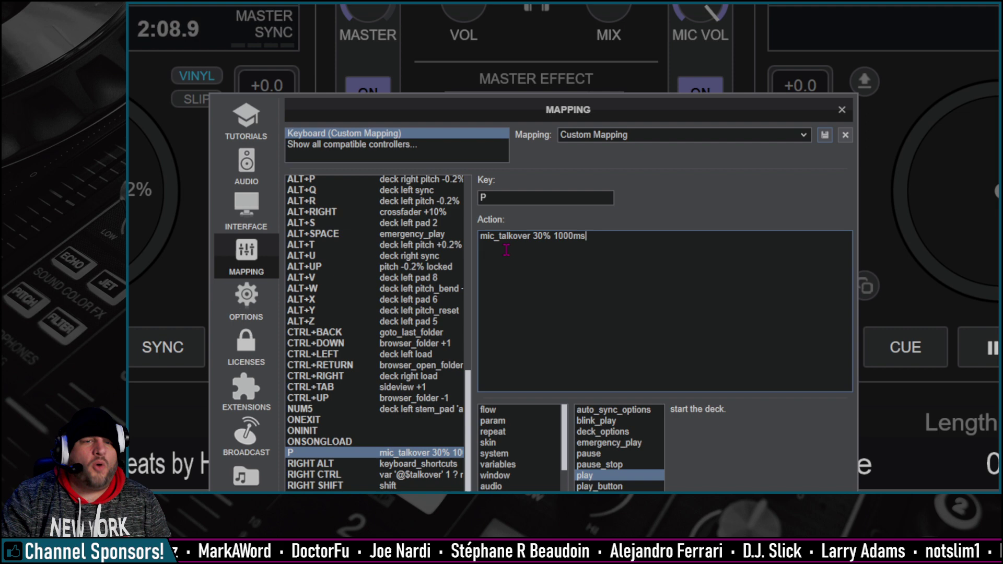
{"action": "type", "text": "whil"}
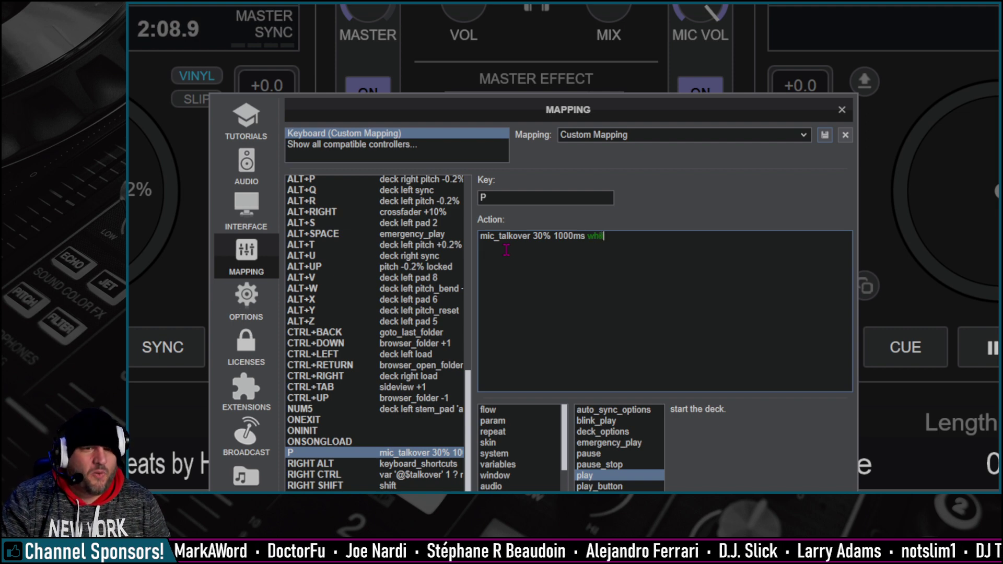
{"action": "type", "text": "e_pressed"}
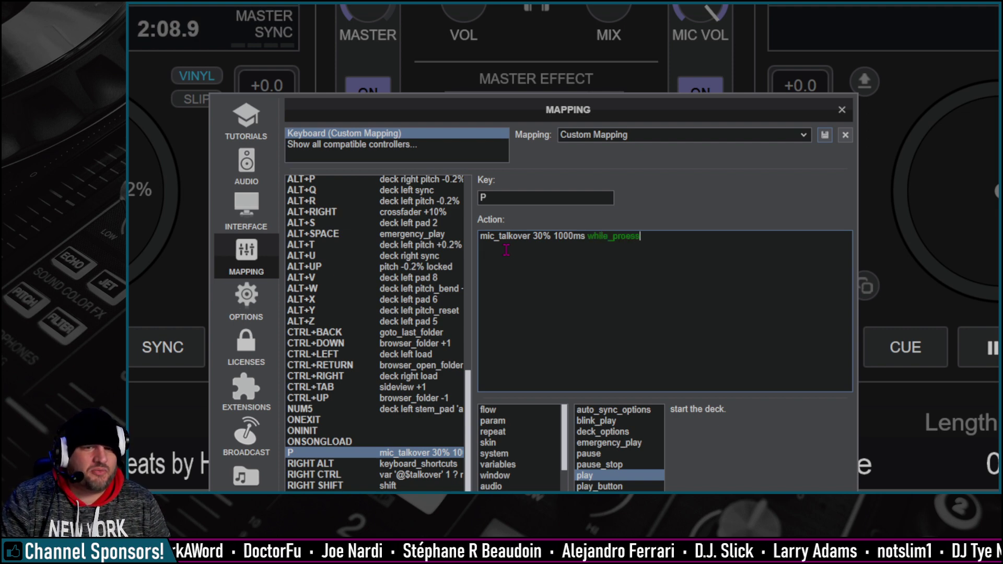
{"action": "key", "text": "BackSpace"}
{"action": "key", "text": "BackSpace"}
{"action": "key", "text": "BackSpace"}
{"action": "key", "text": "BackSpace"}
{"action": "key", "text": "BackSpace"}
{"action": "type", "text": "esse"}
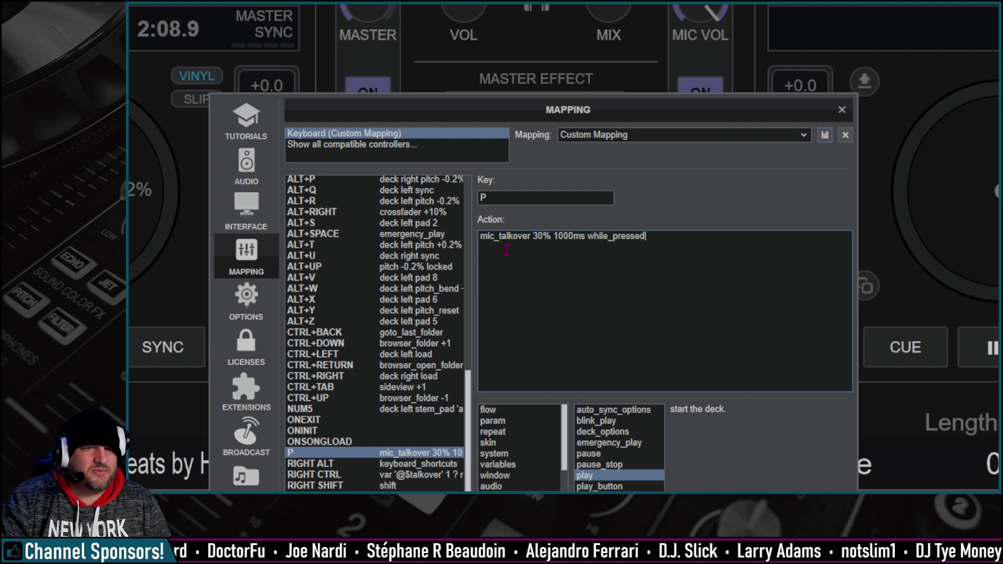
{"action": "type", "text": "d"}
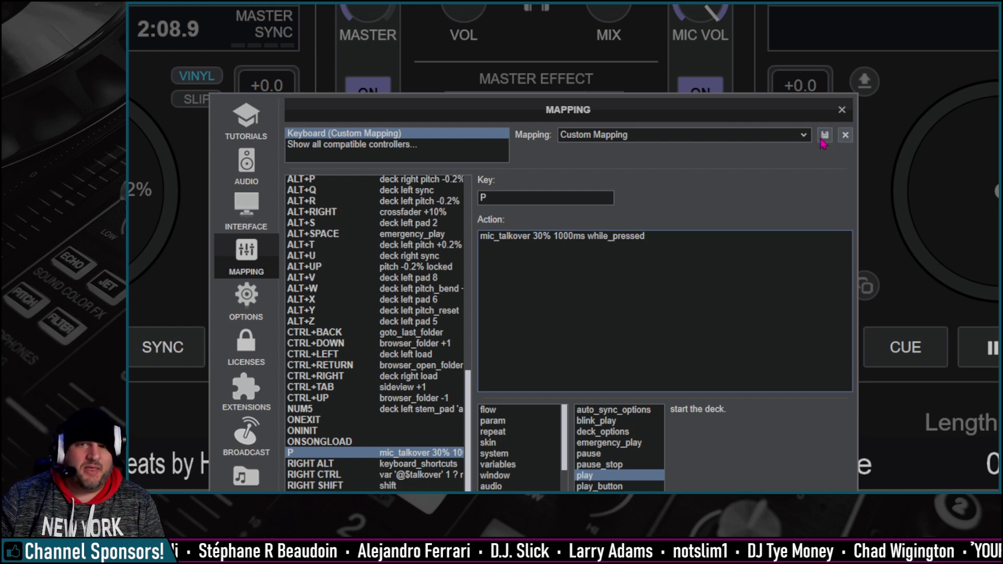
Step: Close the mapping settings and play The Juice on deck A from 0:12.0
{"action": "left_click", "coordinate": [841, 110]}
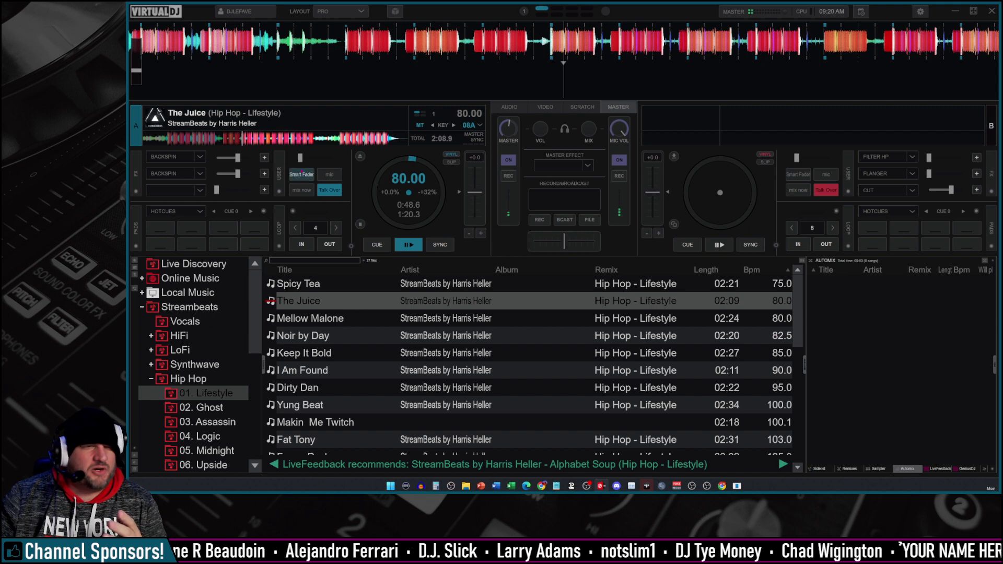
{"action": "left_click", "coordinate": [167, 138]}
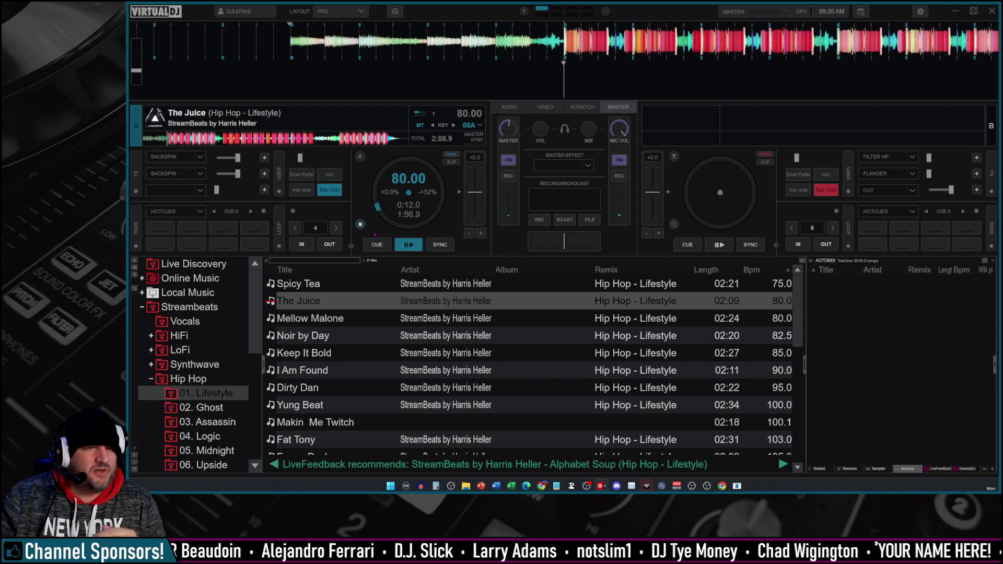
{"action": "left_click", "coordinate": [409, 245]}
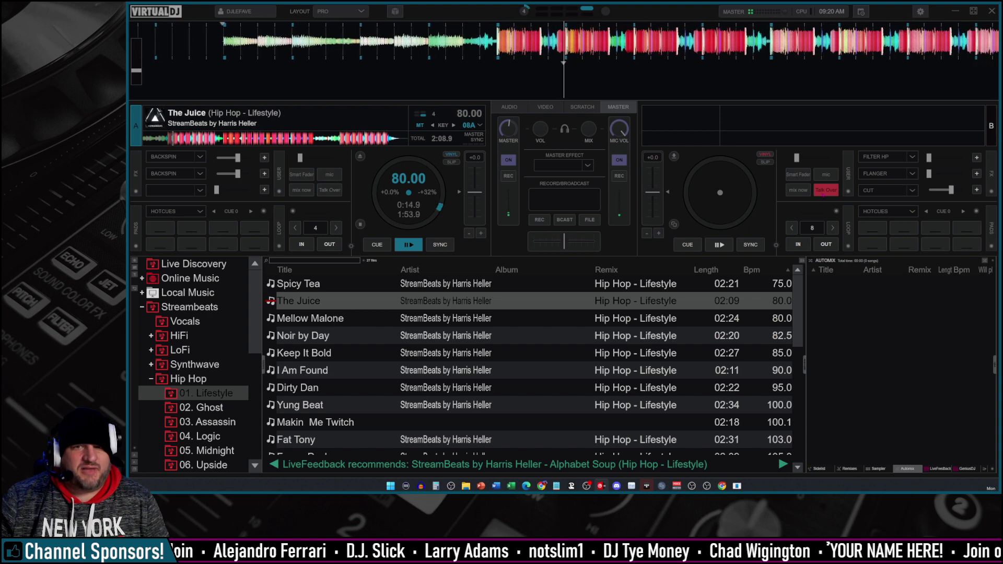
Step: Test talk-over by toggling the microphone and deck B's Talk Over button on and off
{"action": "left_click", "coordinate": [620, 160]}
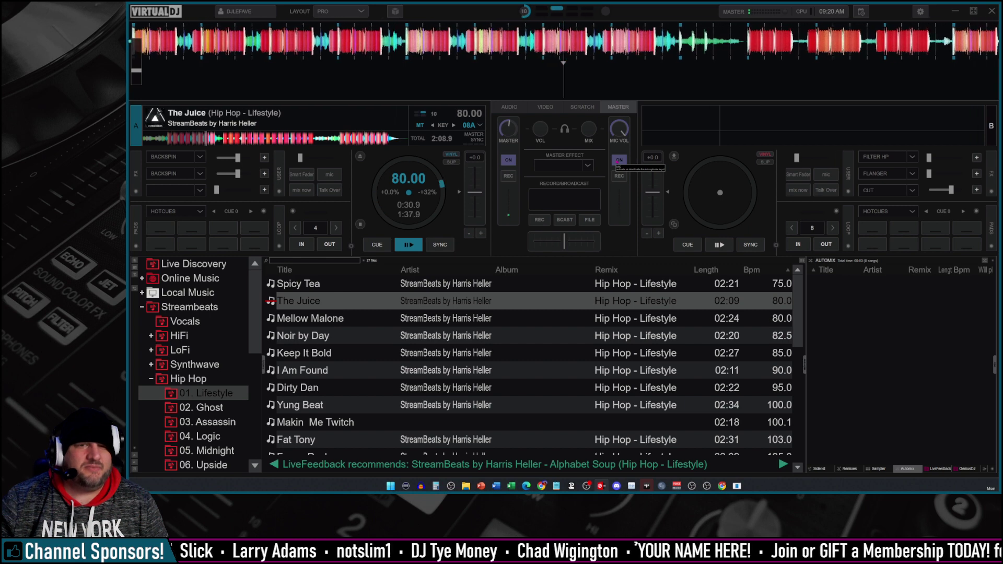
{"action": "left_click", "coordinate": [618, 160]}
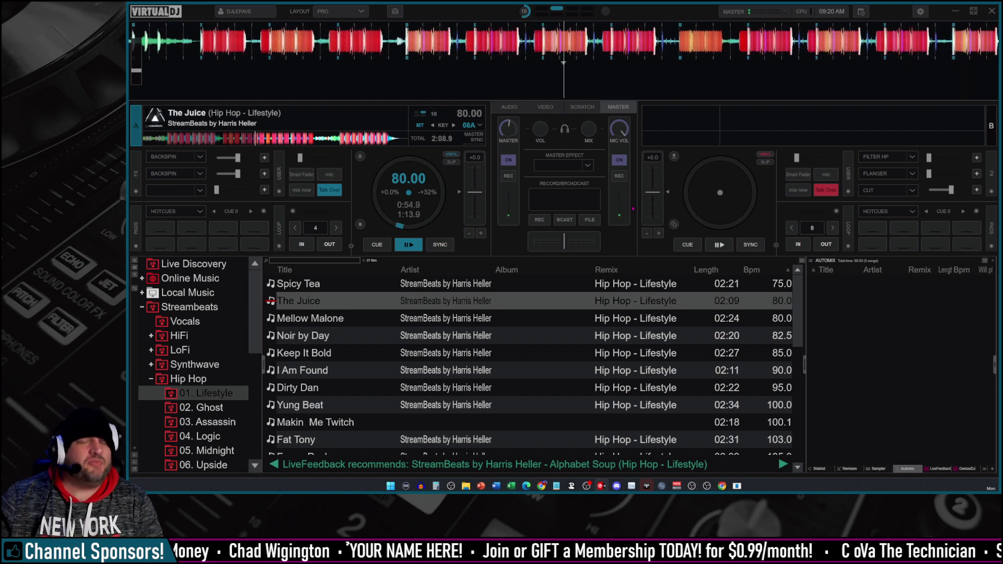
{"action": "left_click", "coordinate": [619, 160]}
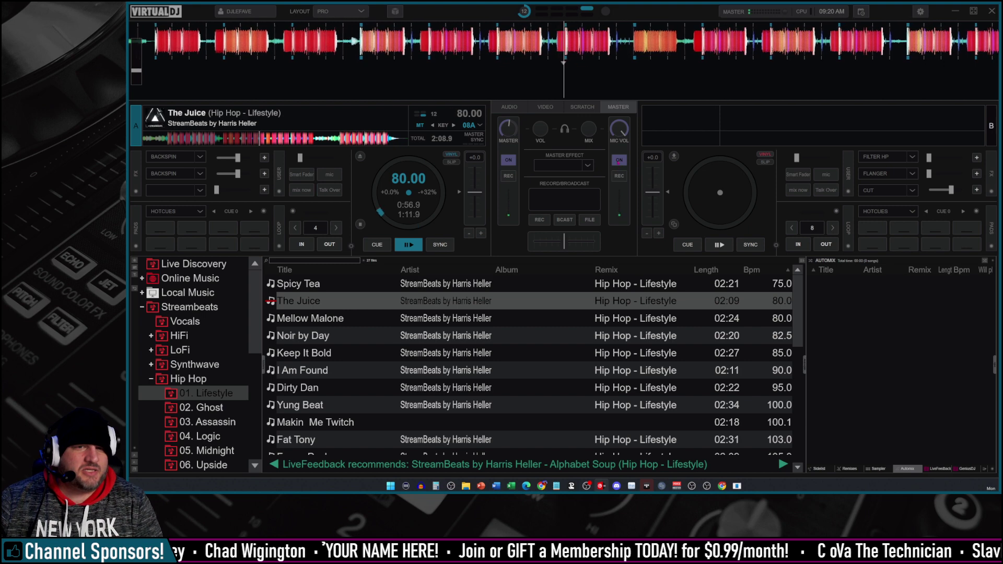
{"action": "left_click", "coordinate": [619, 159]}
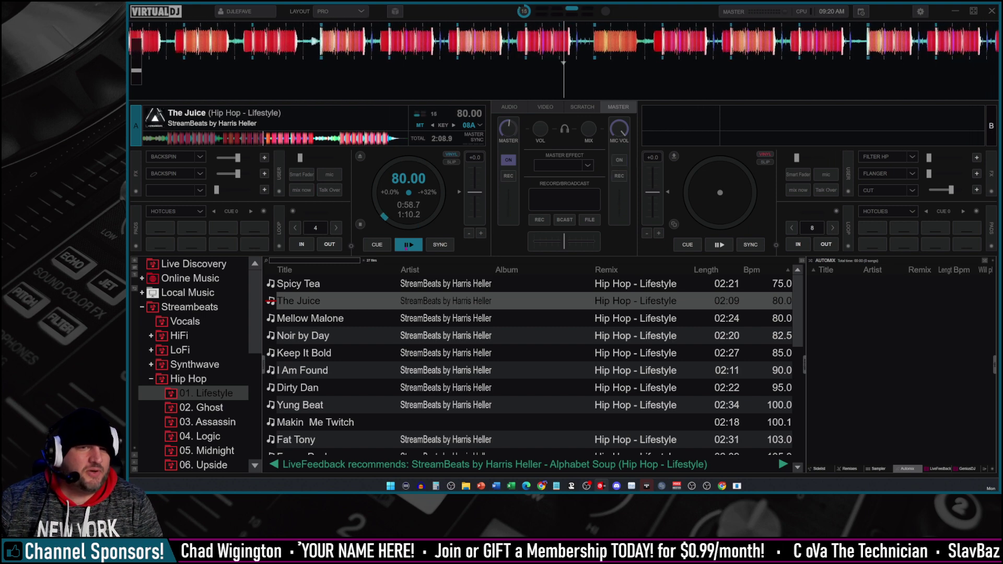
{"action": "left_click", "coordinate": [619, 160]}
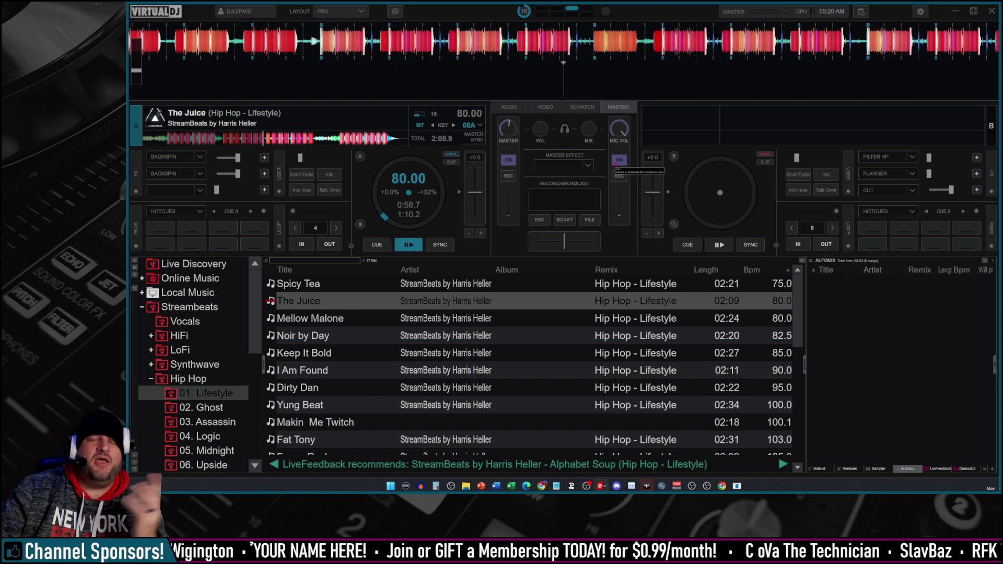
{"action": "left_click", "coordinate": [826, 189]}
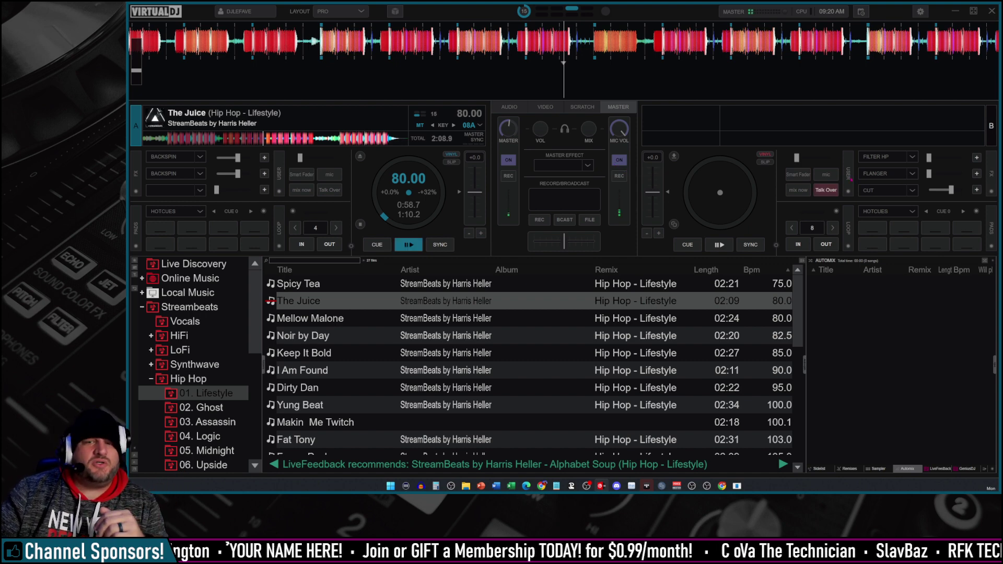
{"action": "left_click", "coordinate": [834, 187]}
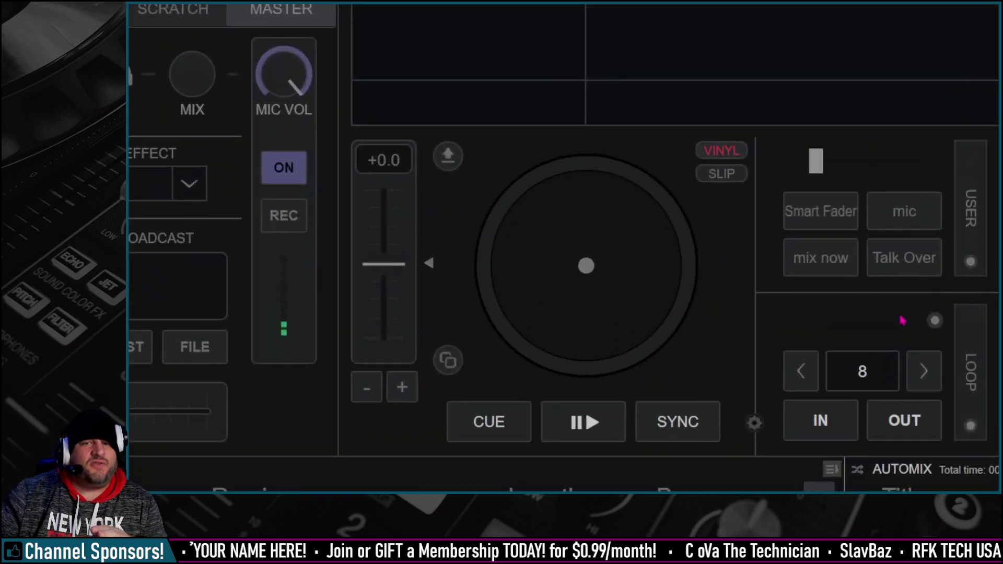
Step: In the Button Editor, change the Talk Over button's action to 'mic_talkover 30% 1000ms'
{"action": "left_click", "coordinate": [827, 191]}
{"action": "right_click", "coordinate": [827, 193]}
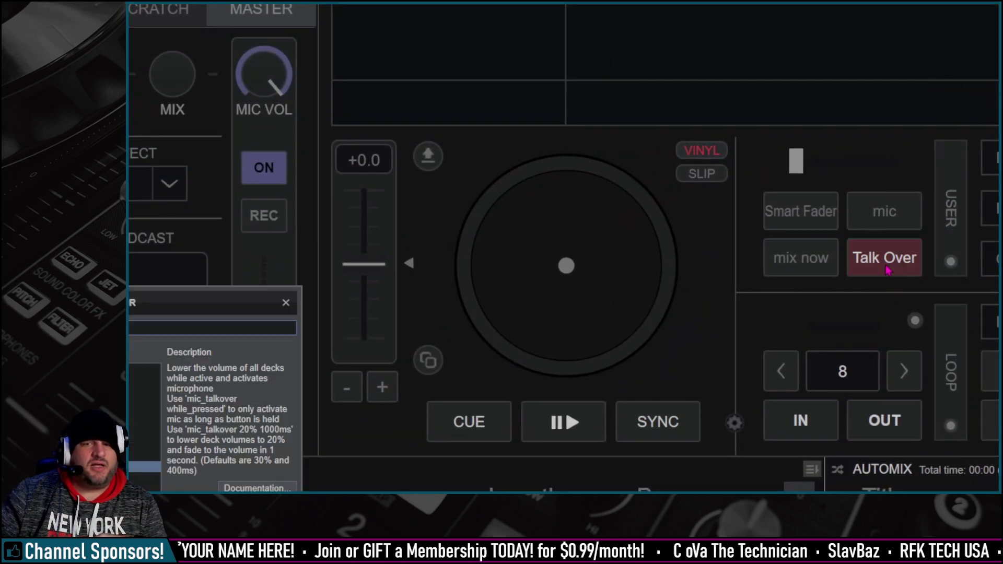
{"action": "left_click", "coordinate": [863, 276]}
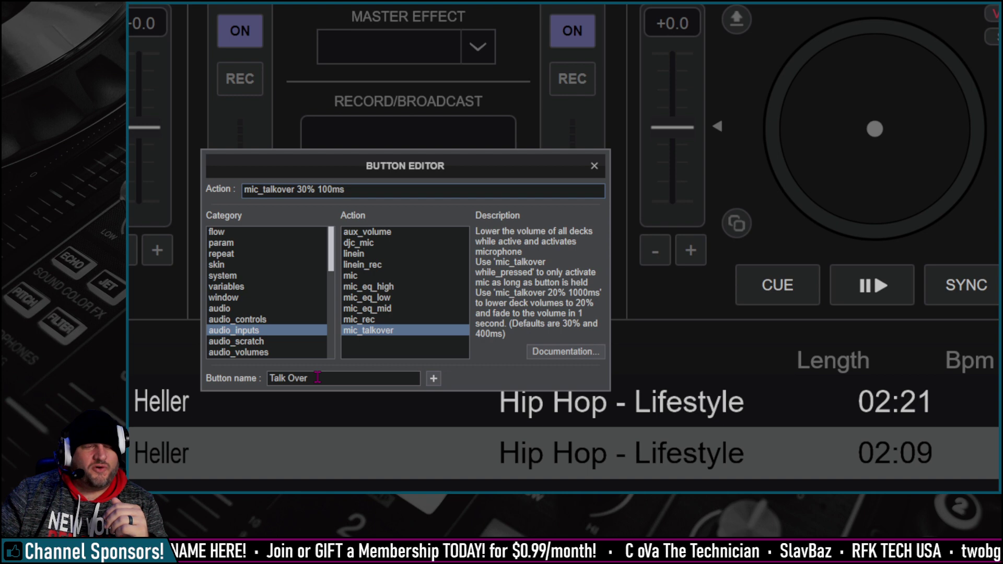
{"action": "double_click", "coordinate": [266, 189]}
{"action": "left_click", "coordinate": [244, 190]}
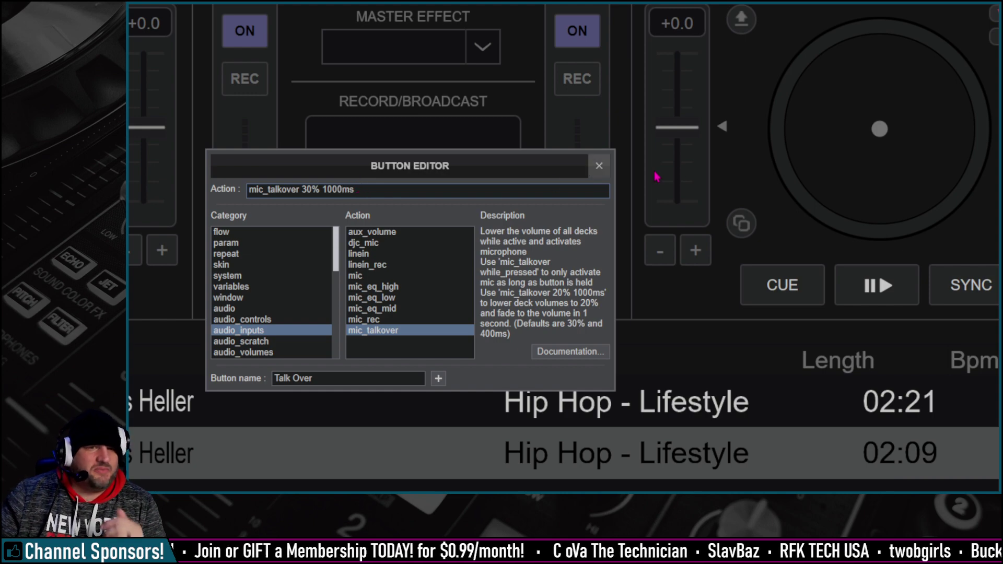
{"action": "left_click", "coordinate": [599, 165]}
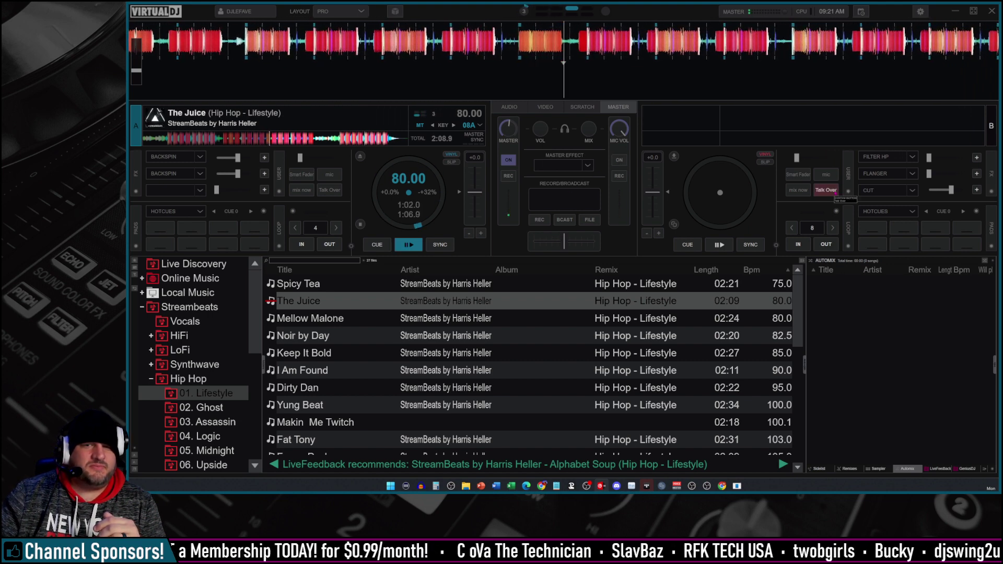
Step: Toggle talk-over on and off from deck B, then pause The Juice on deck A
{"action": "left_click", "coordinate": [825, 190]}
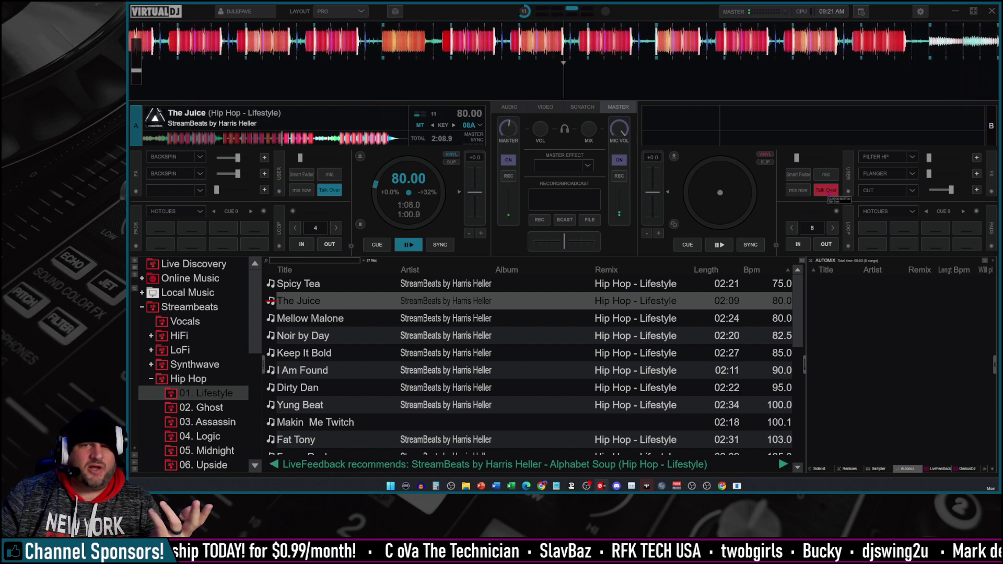
{"action": "left_click", "coordinate": [825, 190]}
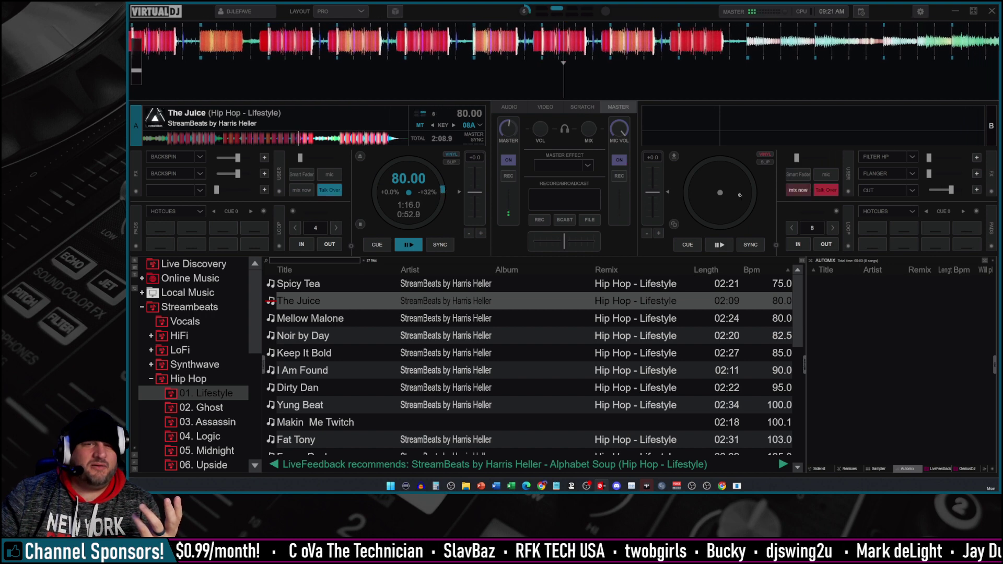
{"action": "left_click", "coordinate": [408, 244]}
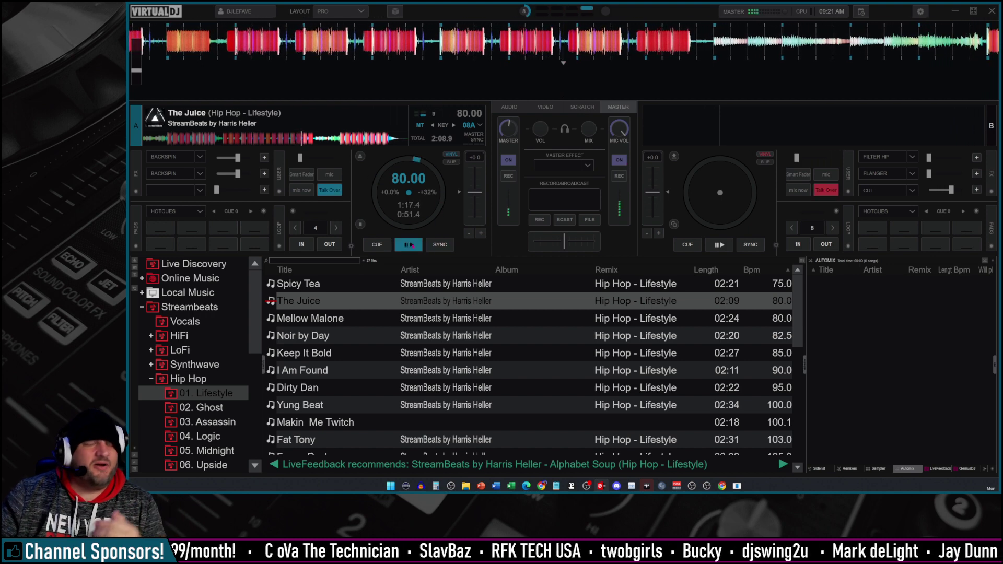